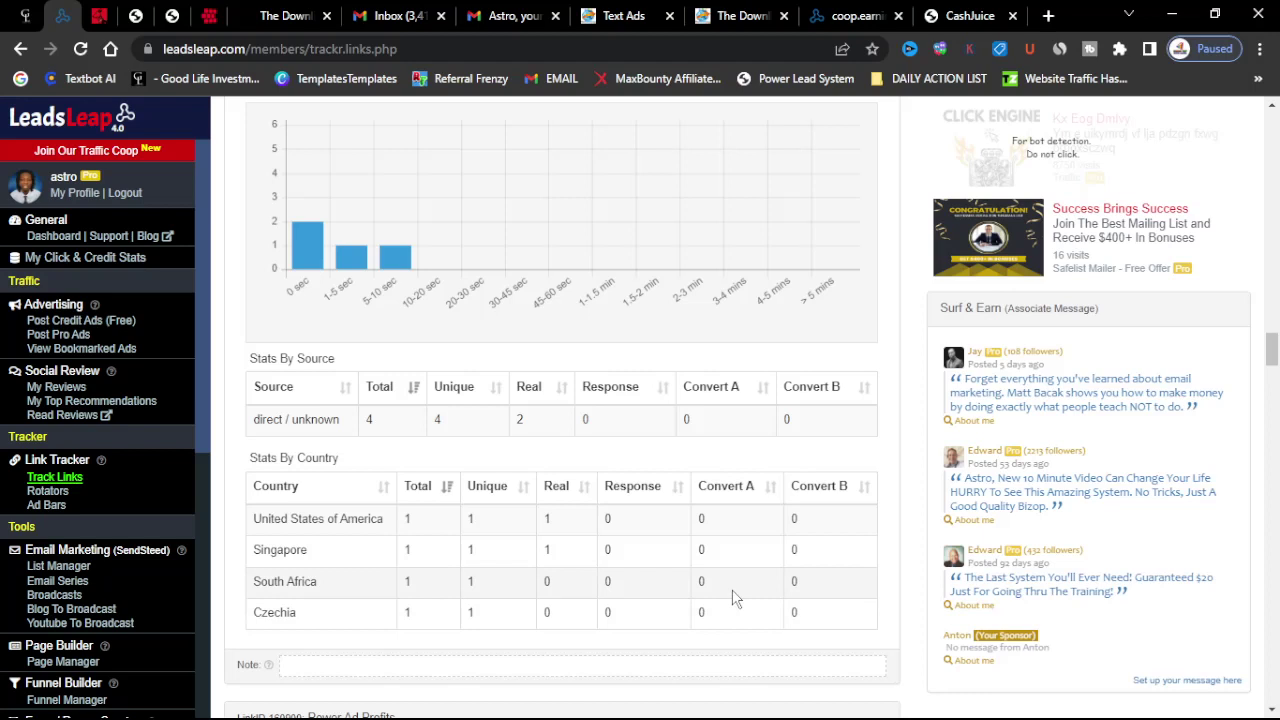
Review the click, source and country statistics of the tracked links, ending at the start of the Track Links page
scroll(531, 508, "up", 2)
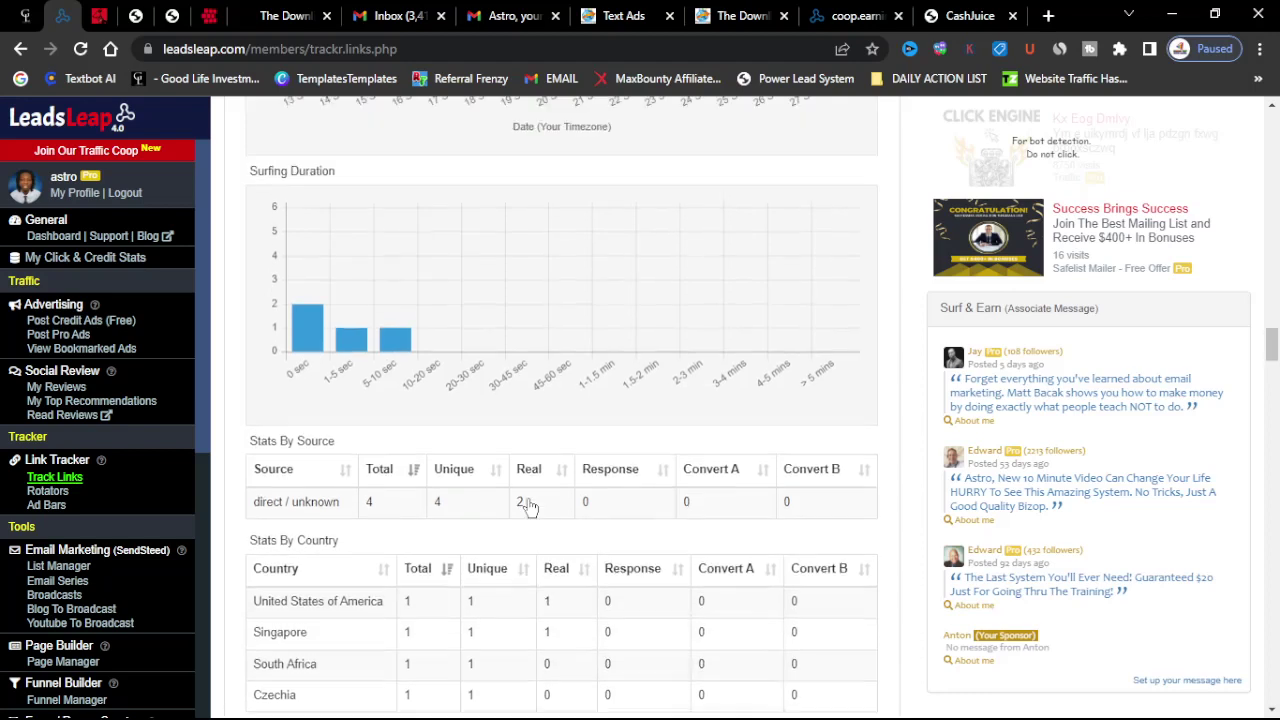
scroll(531, 508, "up", 8)
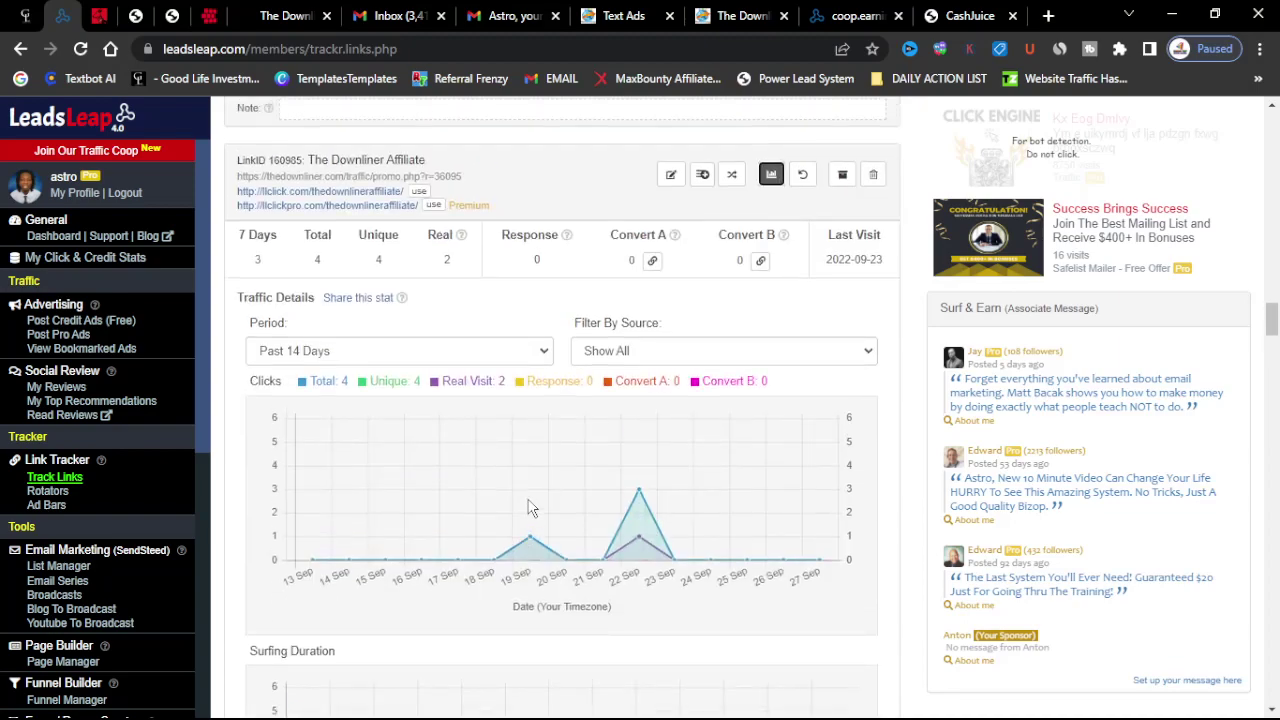
scroll(531, 508, "up", 10)
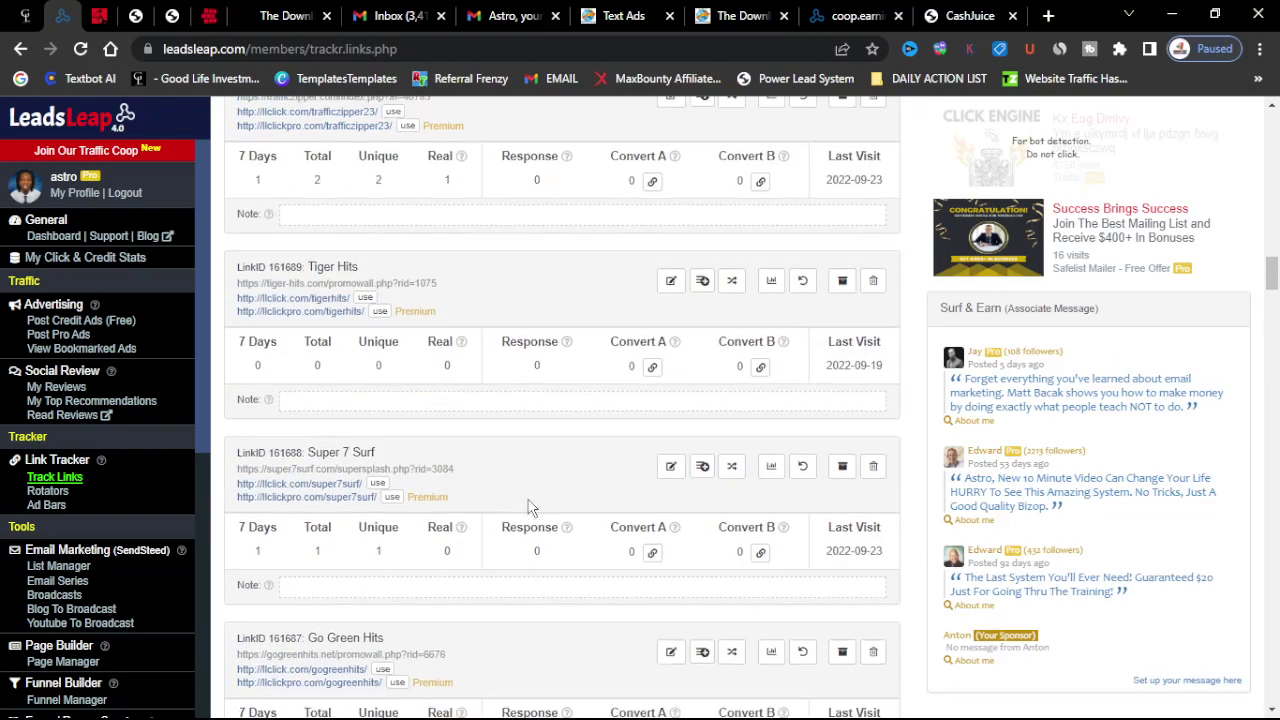
scroll(531, 508, "up", 5)
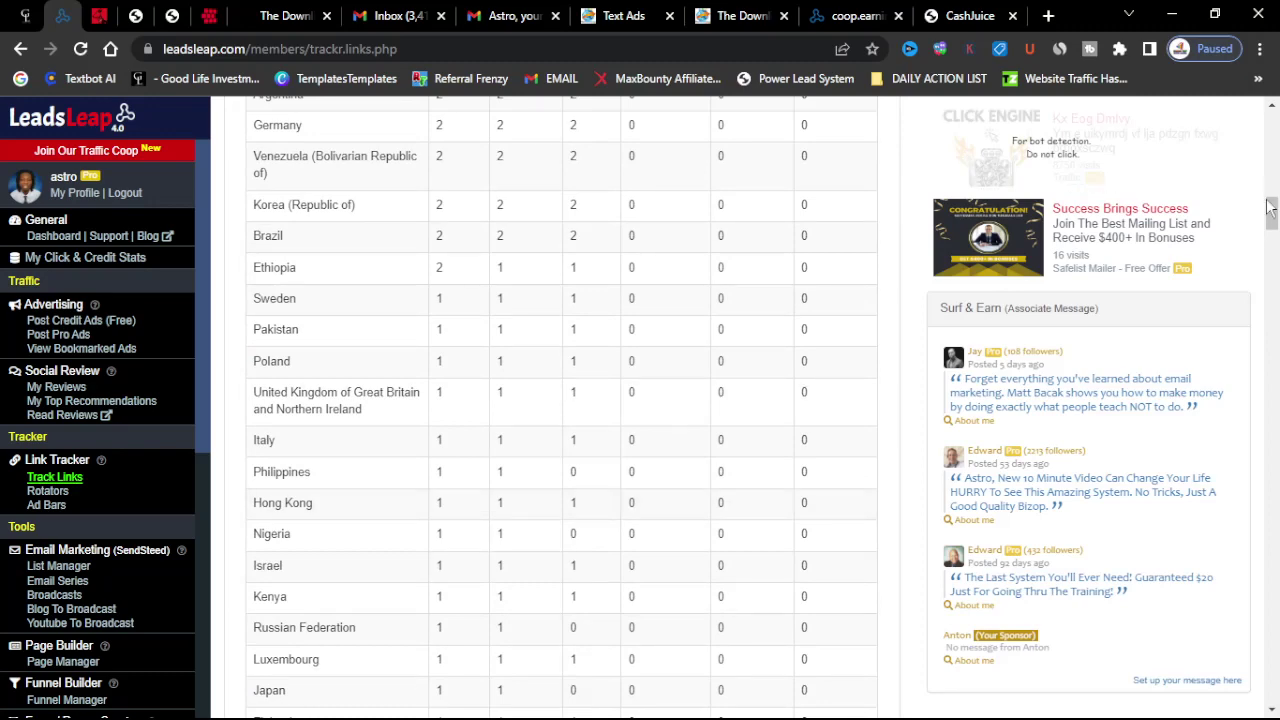
left_click_drag(1270, 213, 1273, 122)
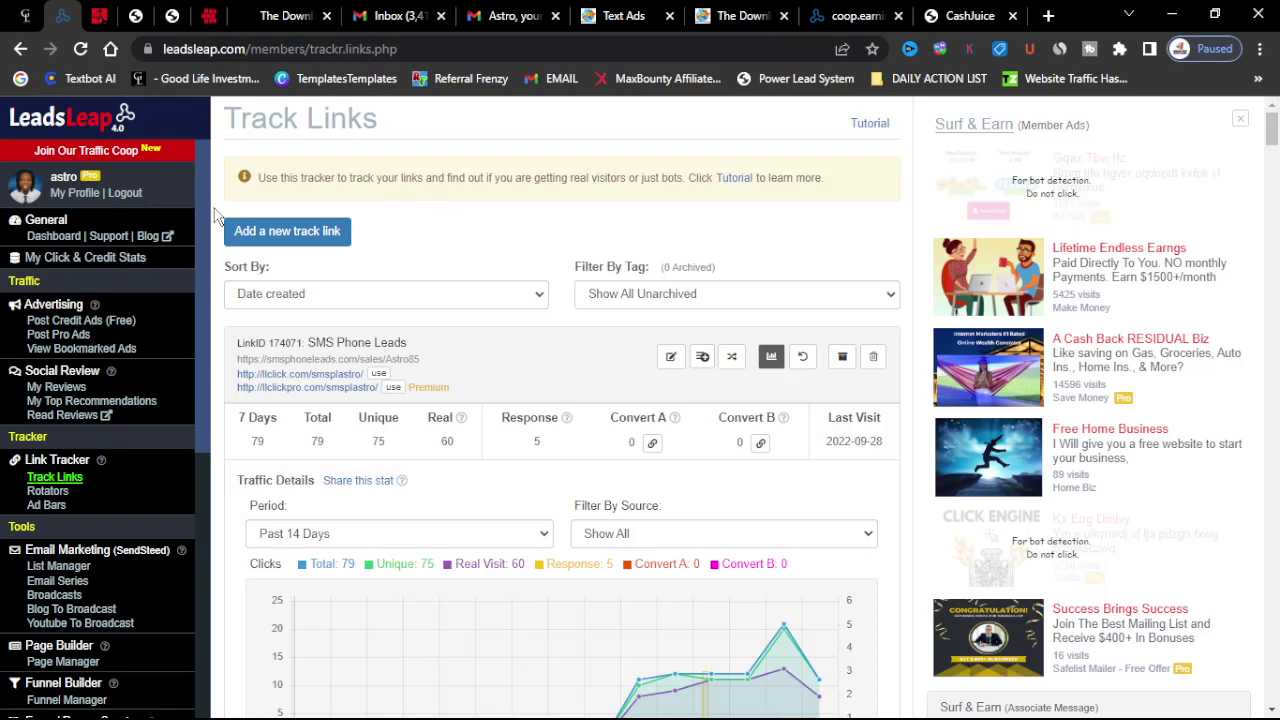
Open the Traffic Coop Earnings page and copy the Coop Link URL
left_click(129, 156)
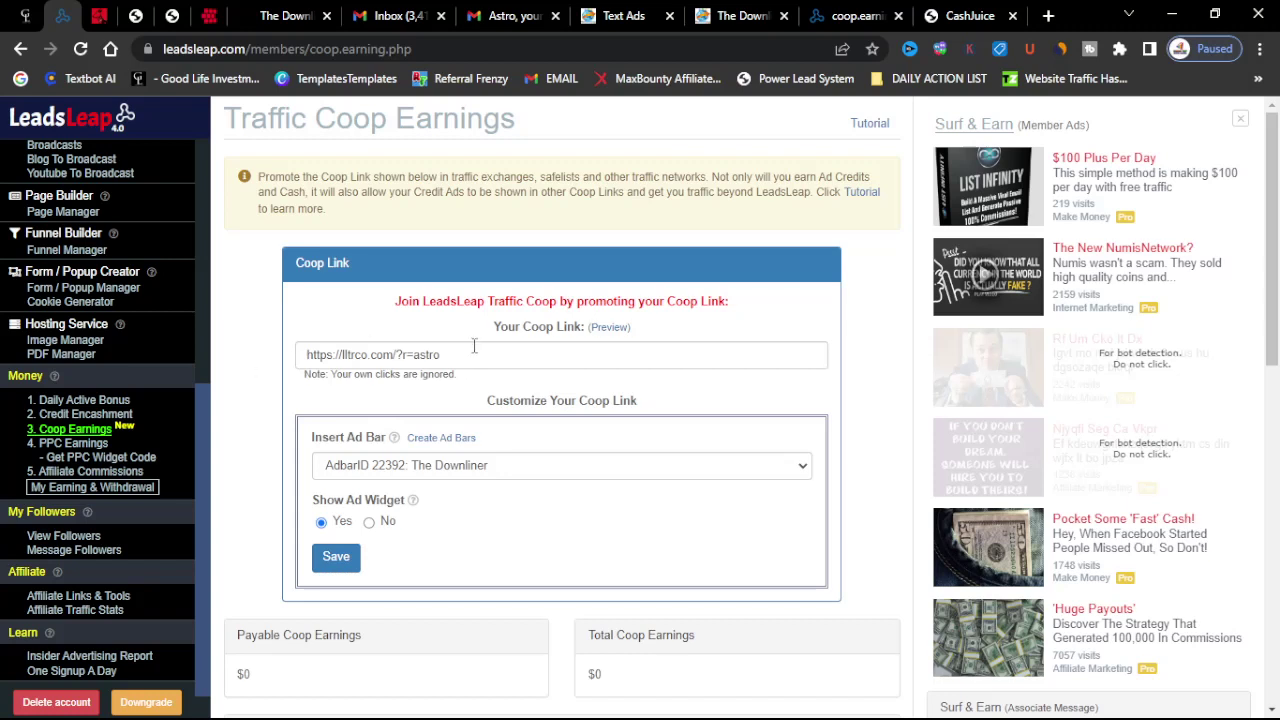
left_click_drag(464, 354, 263, 362)
key("ctrl+c")
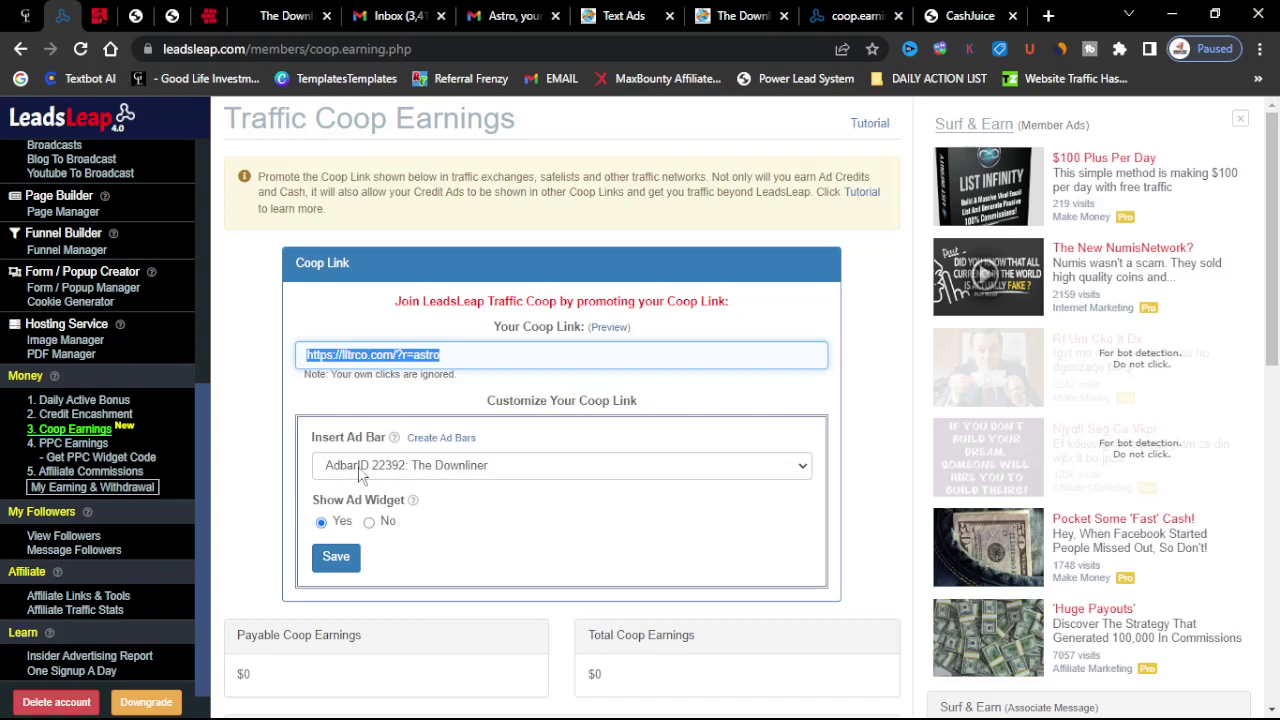
Load the copied Coop Link in a new browser tab and reload it to view another rotated page
left_click(1047, 16)
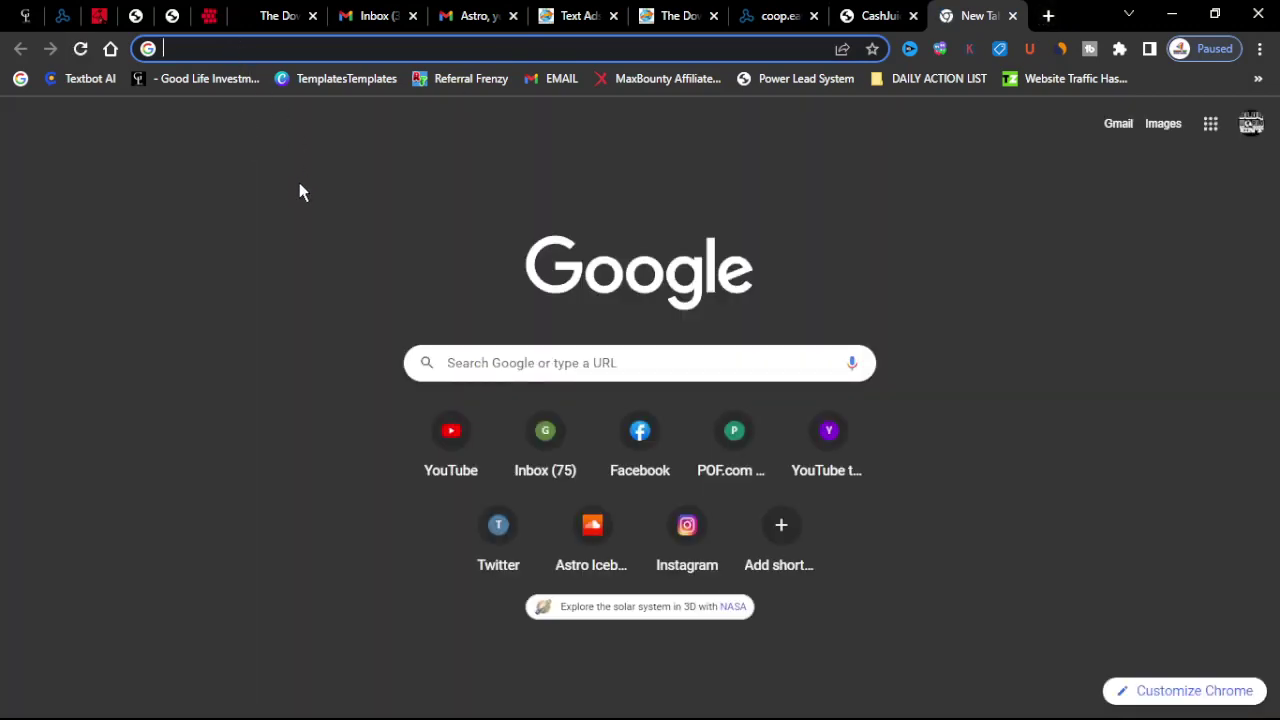
key("ctrl+v")
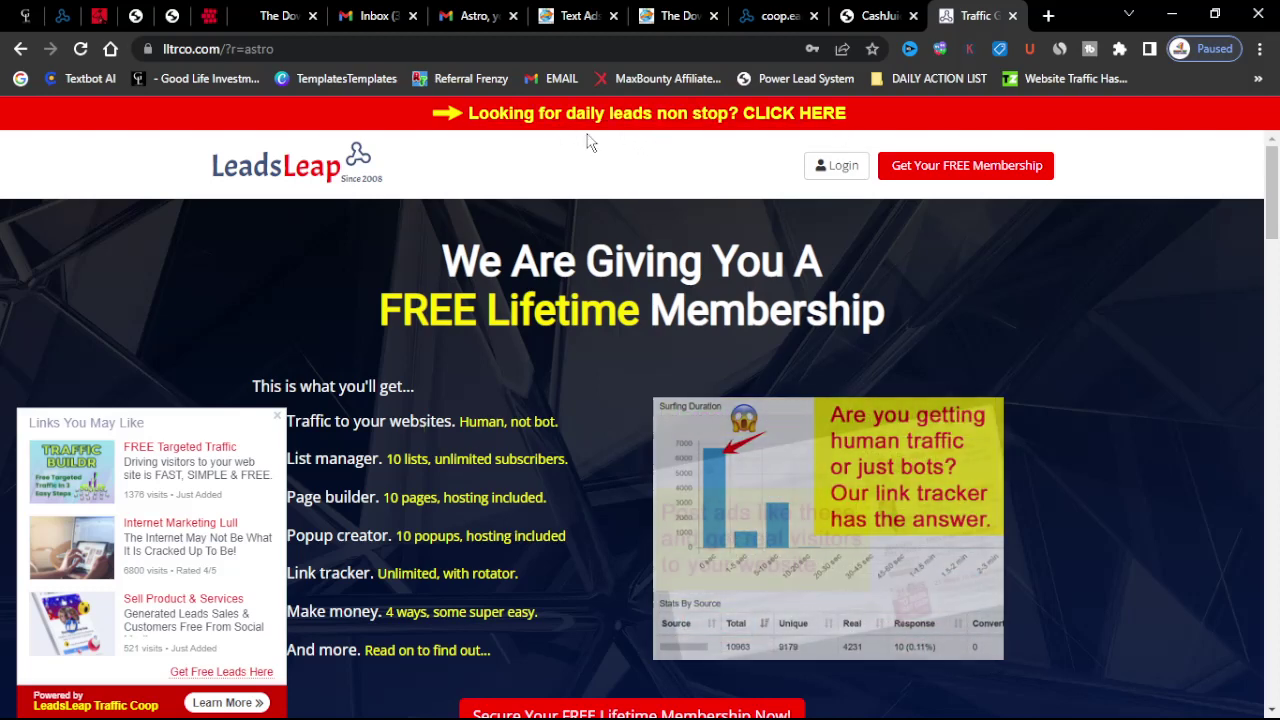
left_click(81, 49)
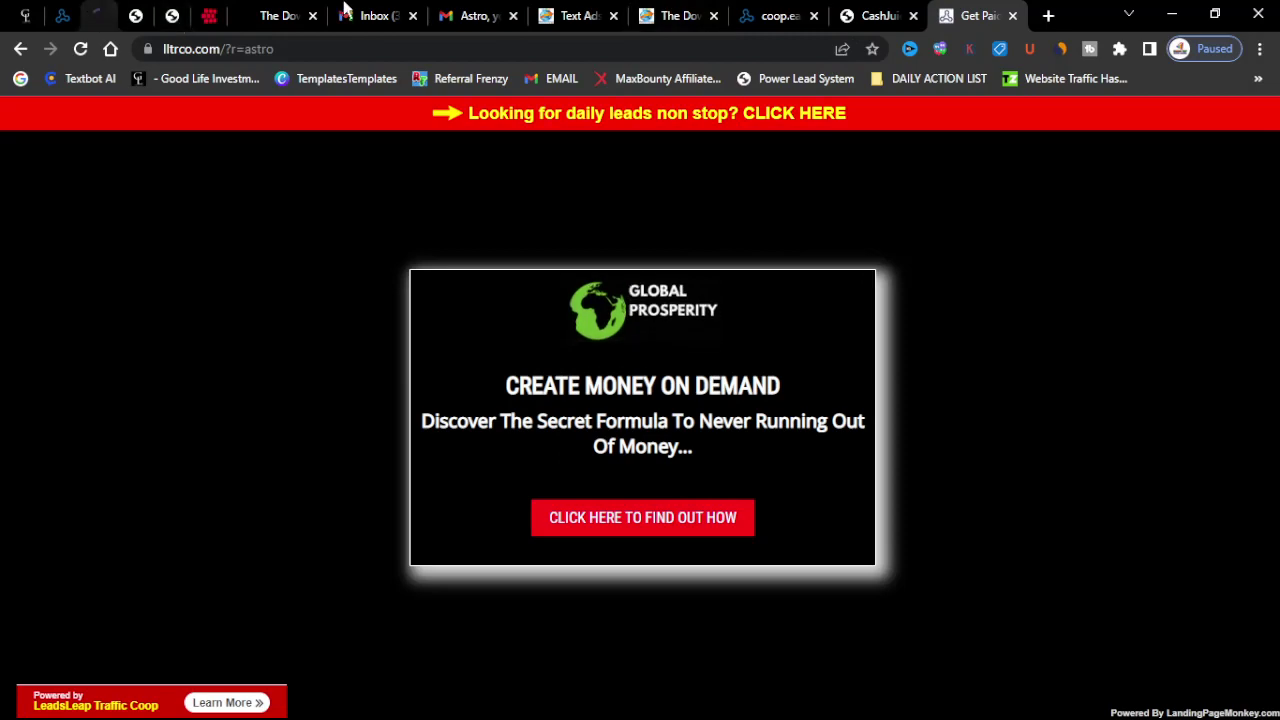
Return to Traffic Coop Earnings and examine the earning totals, 3-month history, 14-day visit chart and visit sources
left_click(790, 16)
scroll(457, 366, "down", 3)
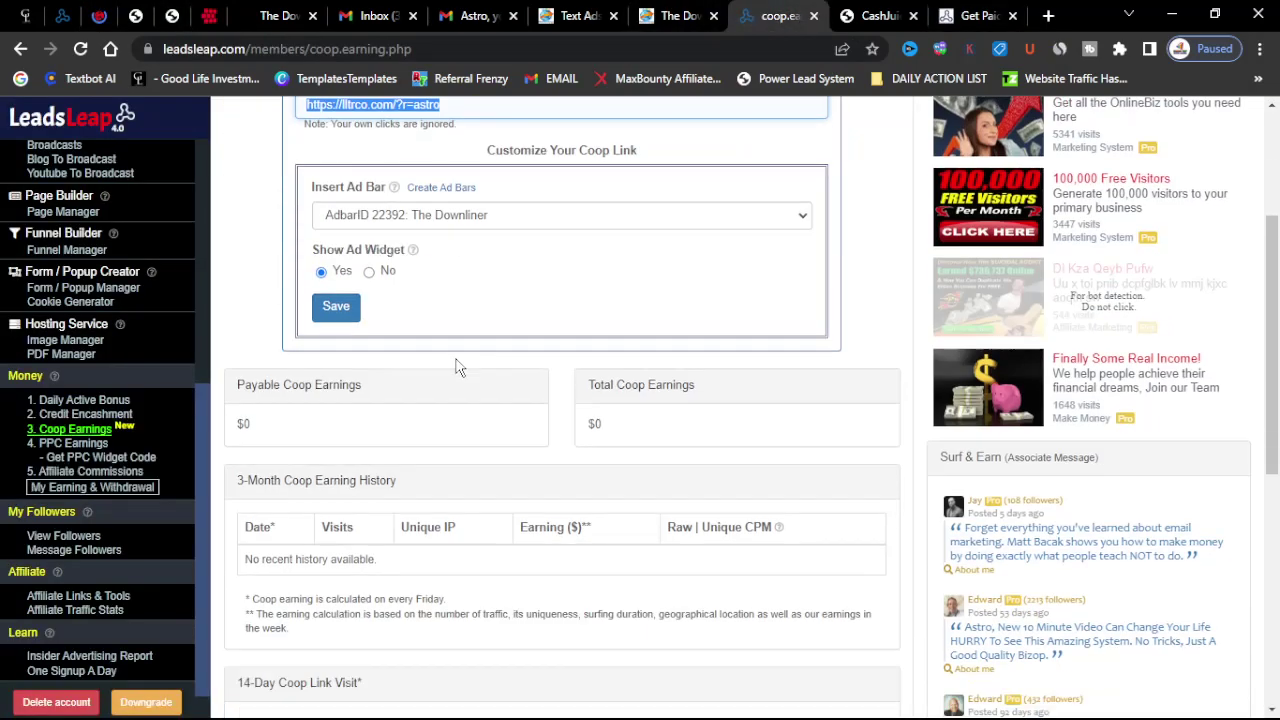
scroll(450, 420, "down", 4)
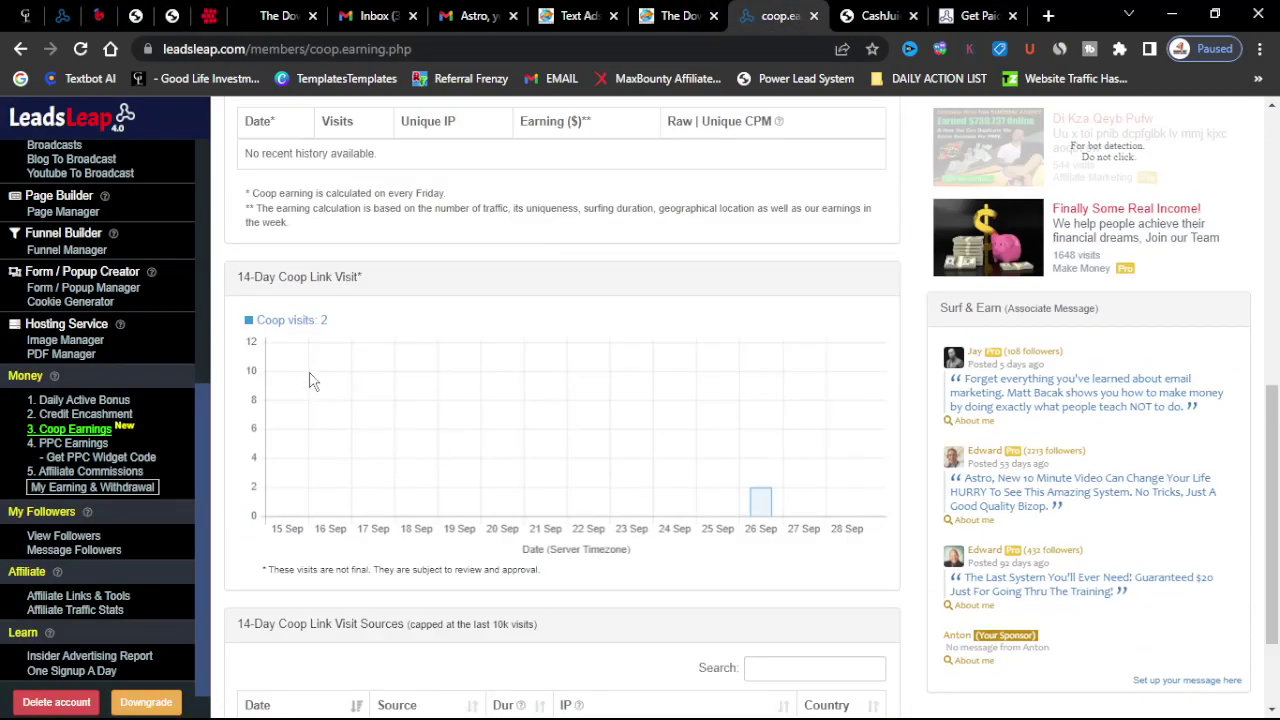
scroll(340, 362, "up", 1)
scroll(345, 358, "up", 2)
scroll(305, 355, "down", 3)
scroll(303, 360, "up", 2)
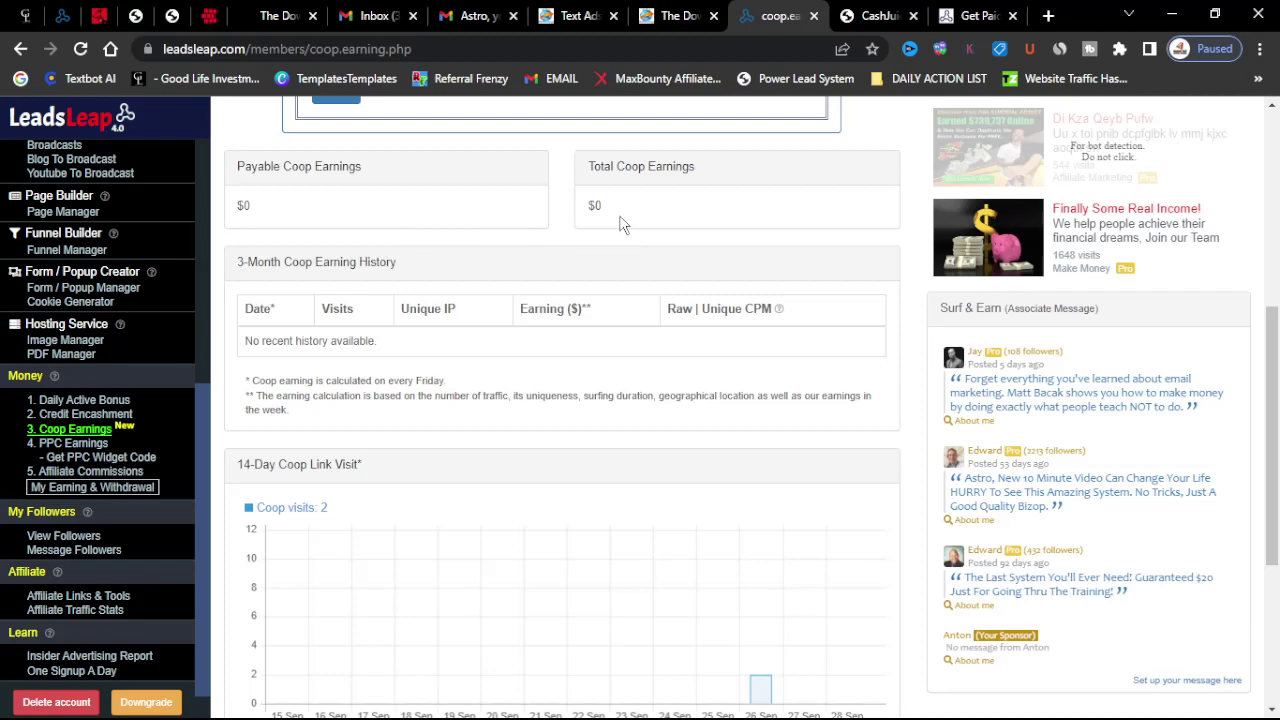
scroll(620, 295, "down", 2)
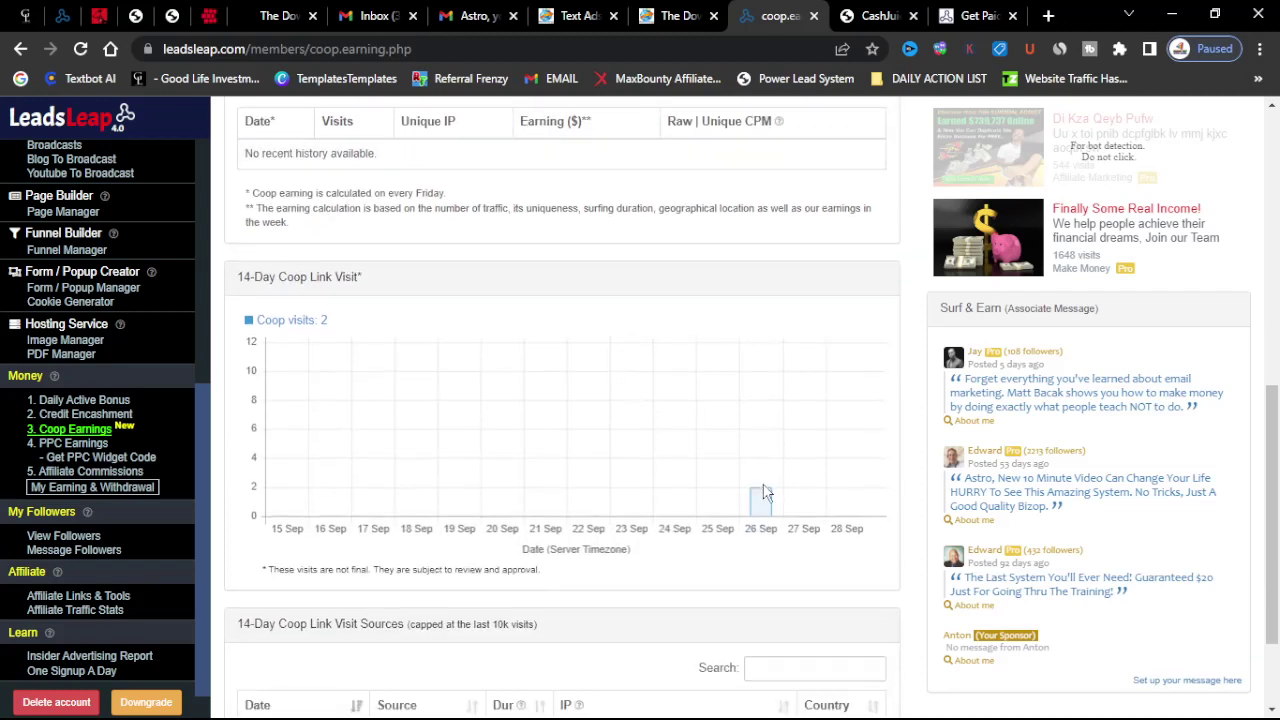
mouse_move(765, 500)
scroll(765, 500, "down", 2)
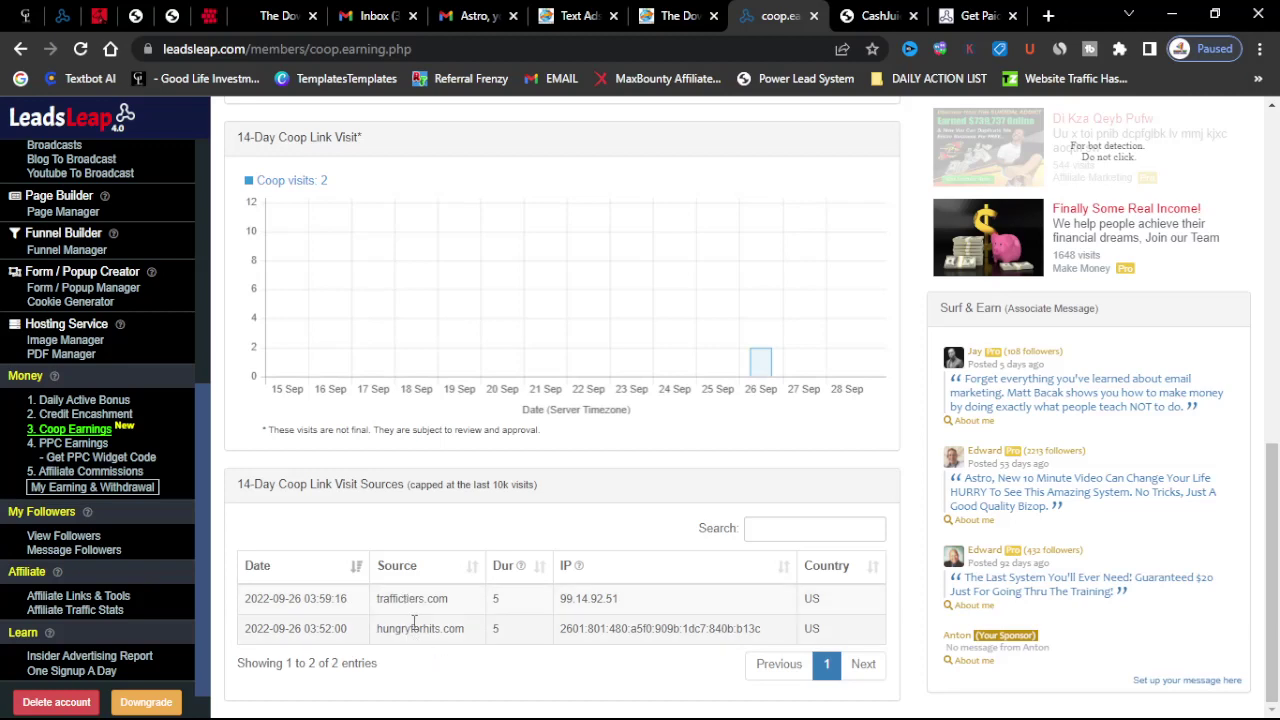
scroll(530, 535, "up", 1)
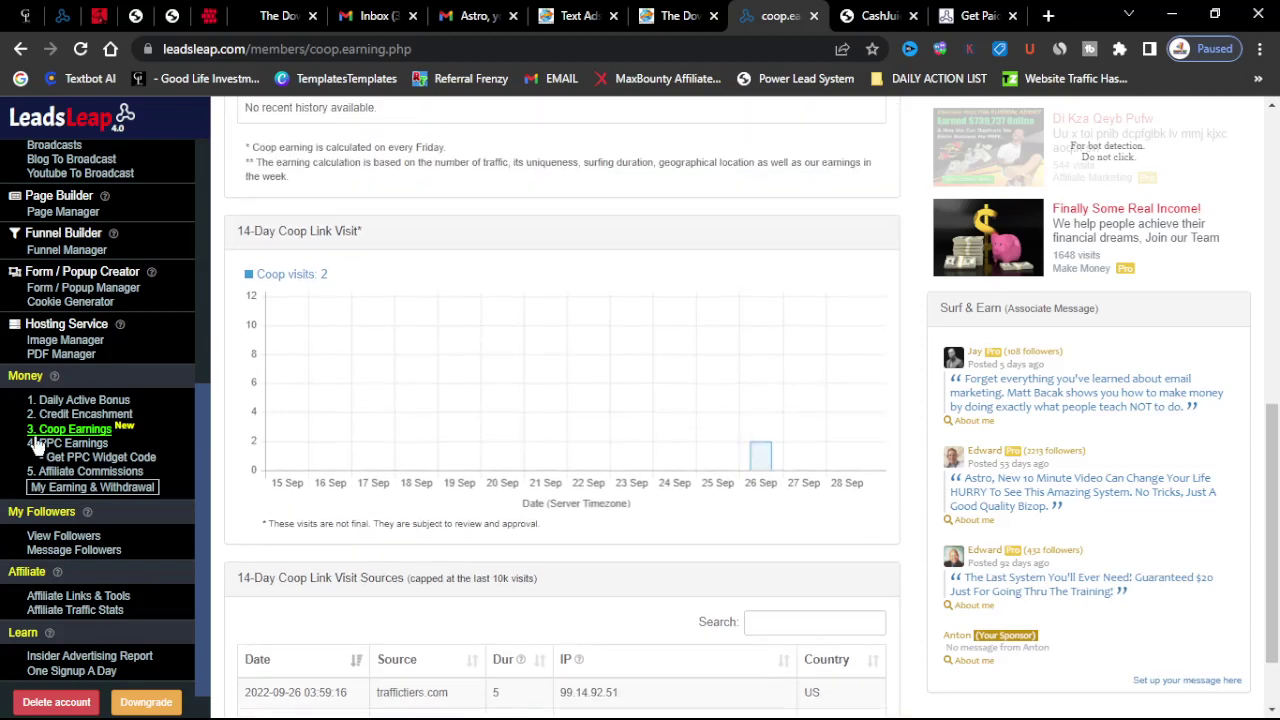
Open the Track Links page and look through the click statistics of the listed links
scroll(35, 430, "up", 3)
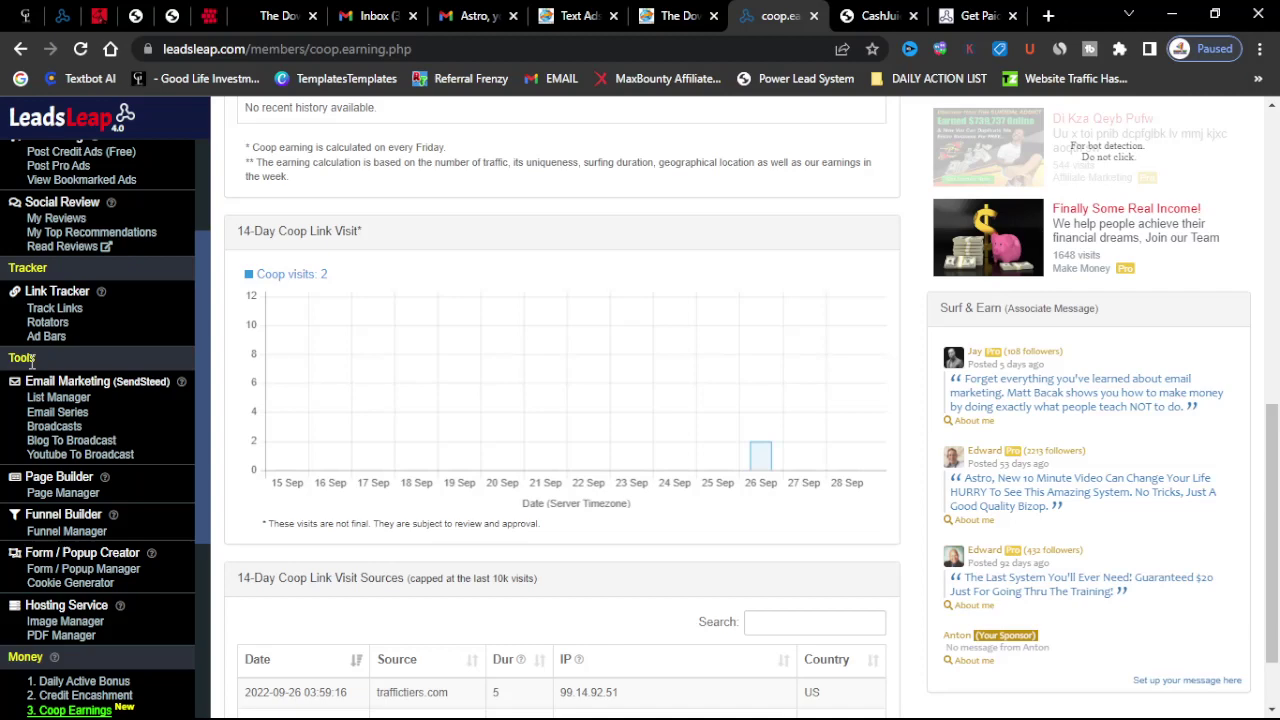
left_click(50, 312)
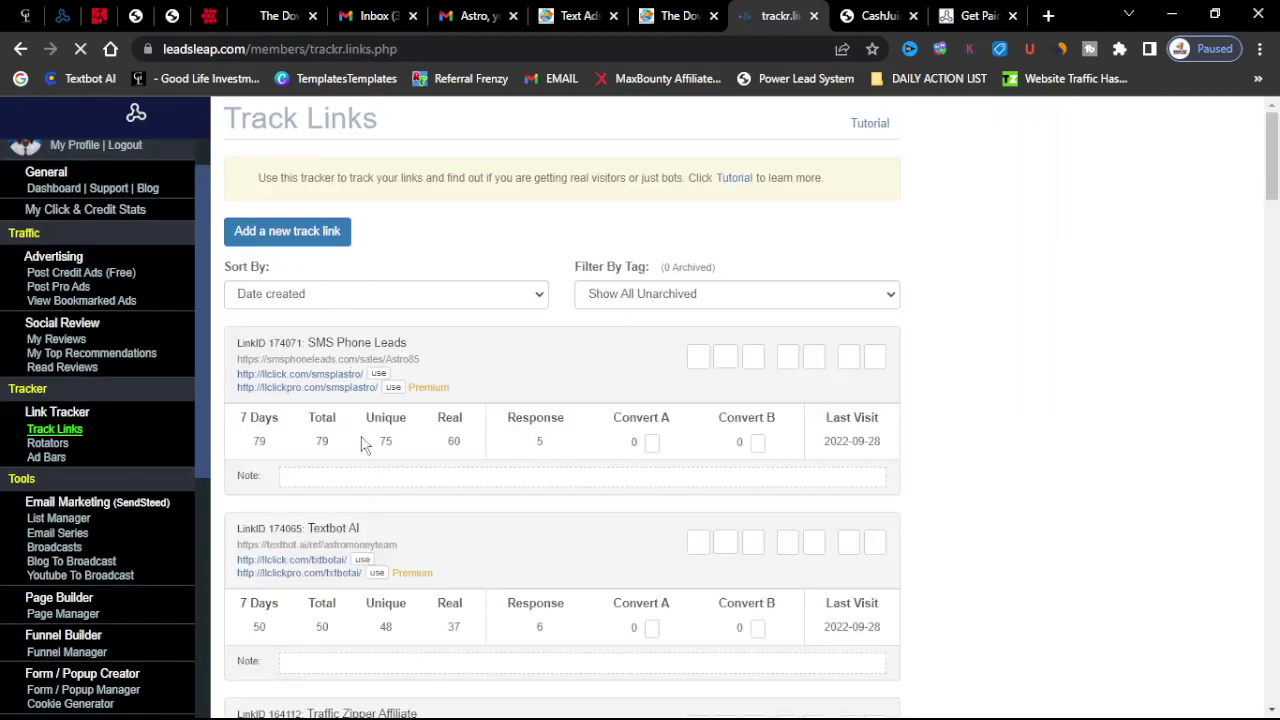
scroll(420, 415, "down", 3)
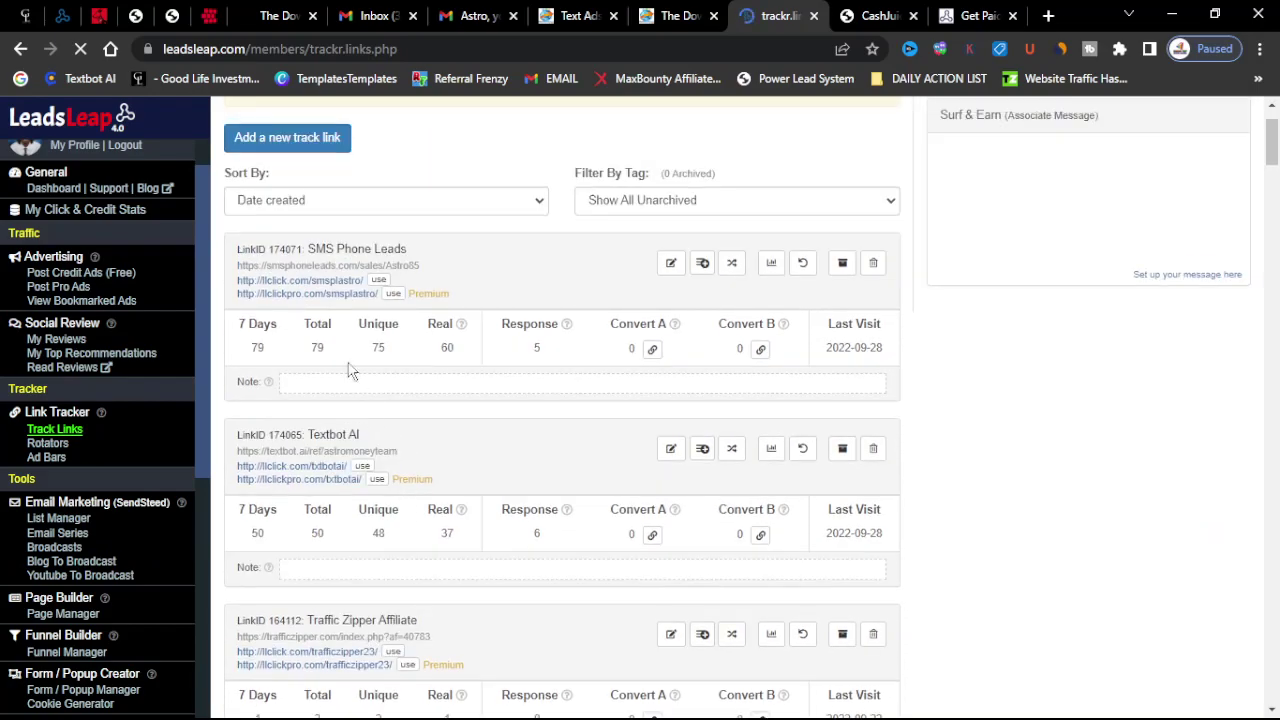
scroll(335, 322, "down", 4)
scroll(335, 322, "down", 15)
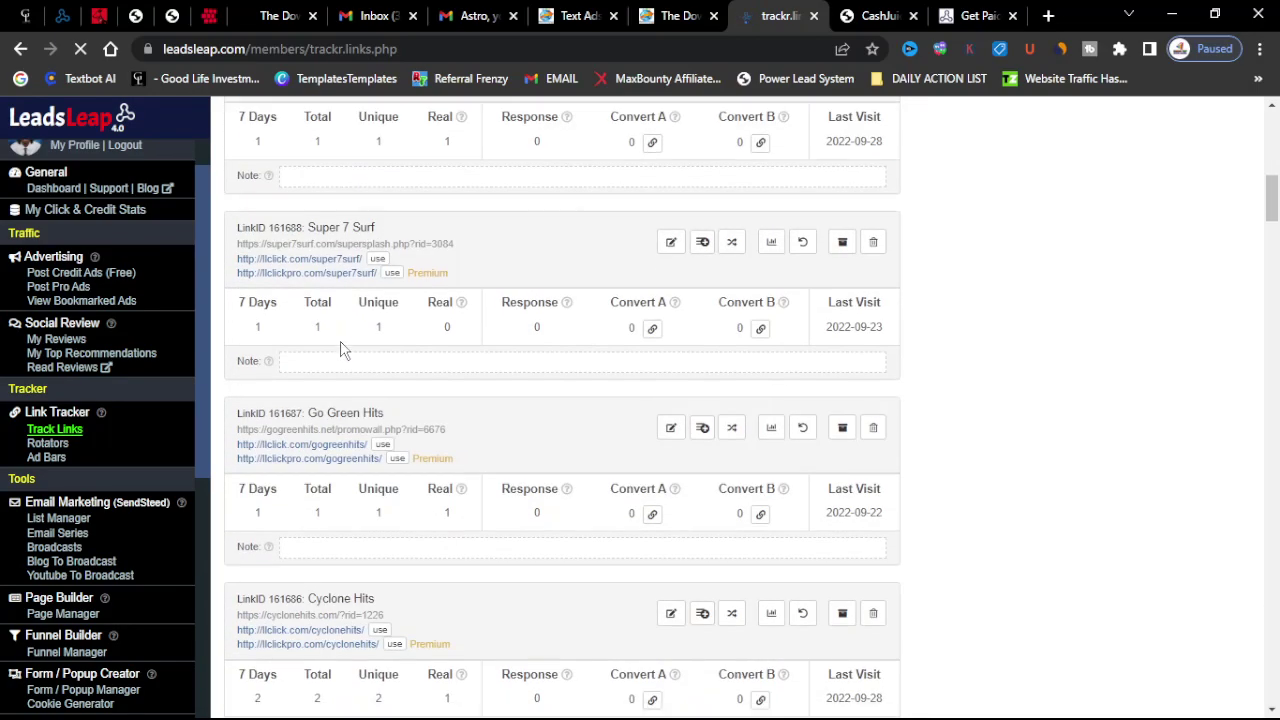
scroll(352, 440, "down", 16)
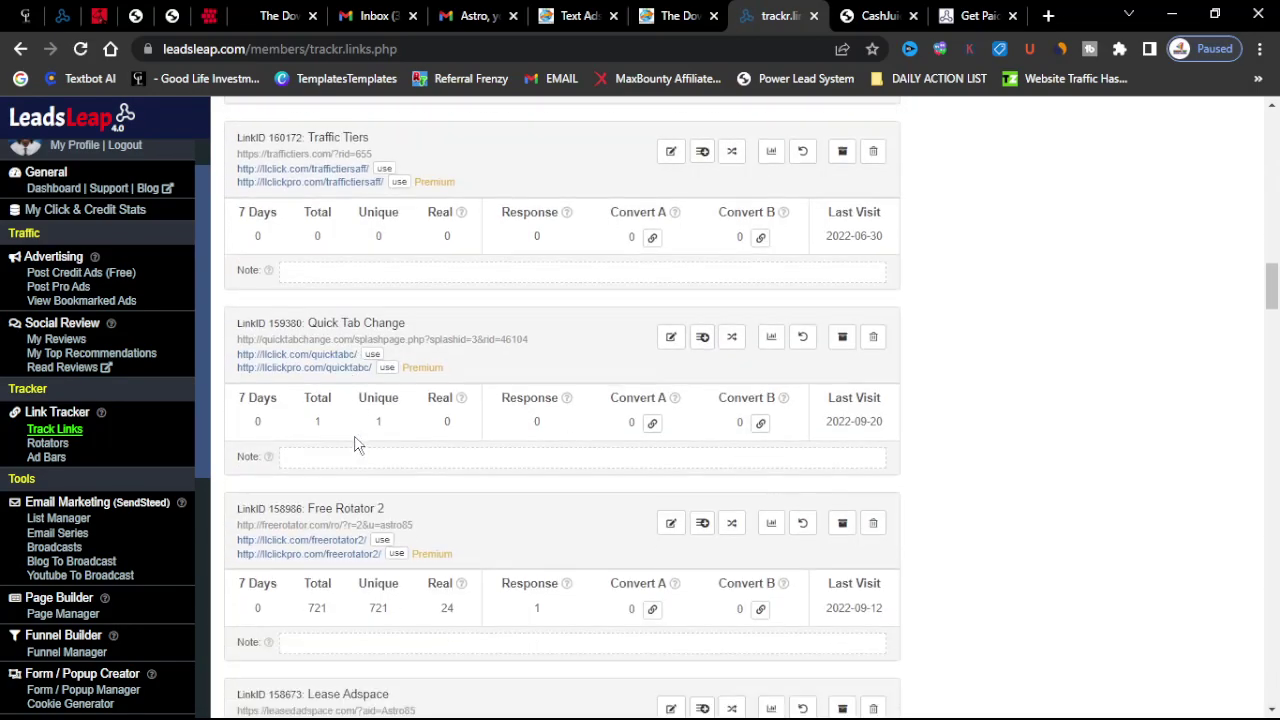
scroll(358, 455, "down", 13)
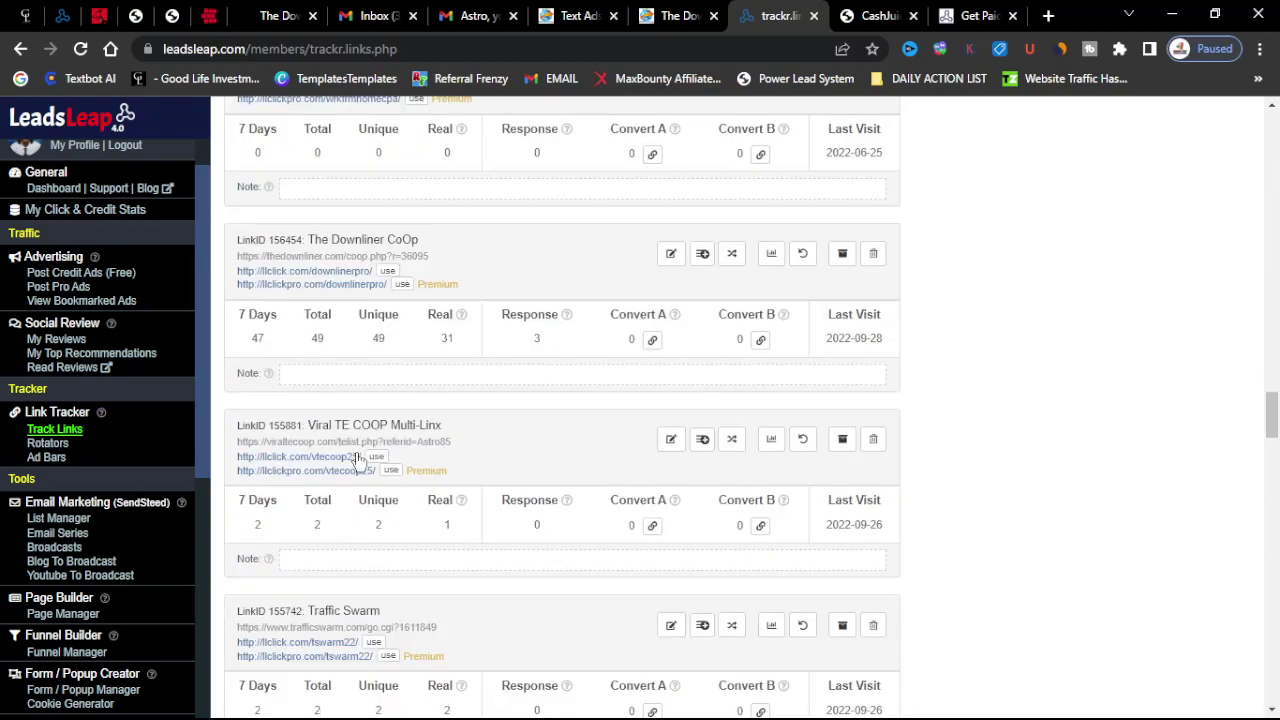
scroll(357, 462, "down", 15)
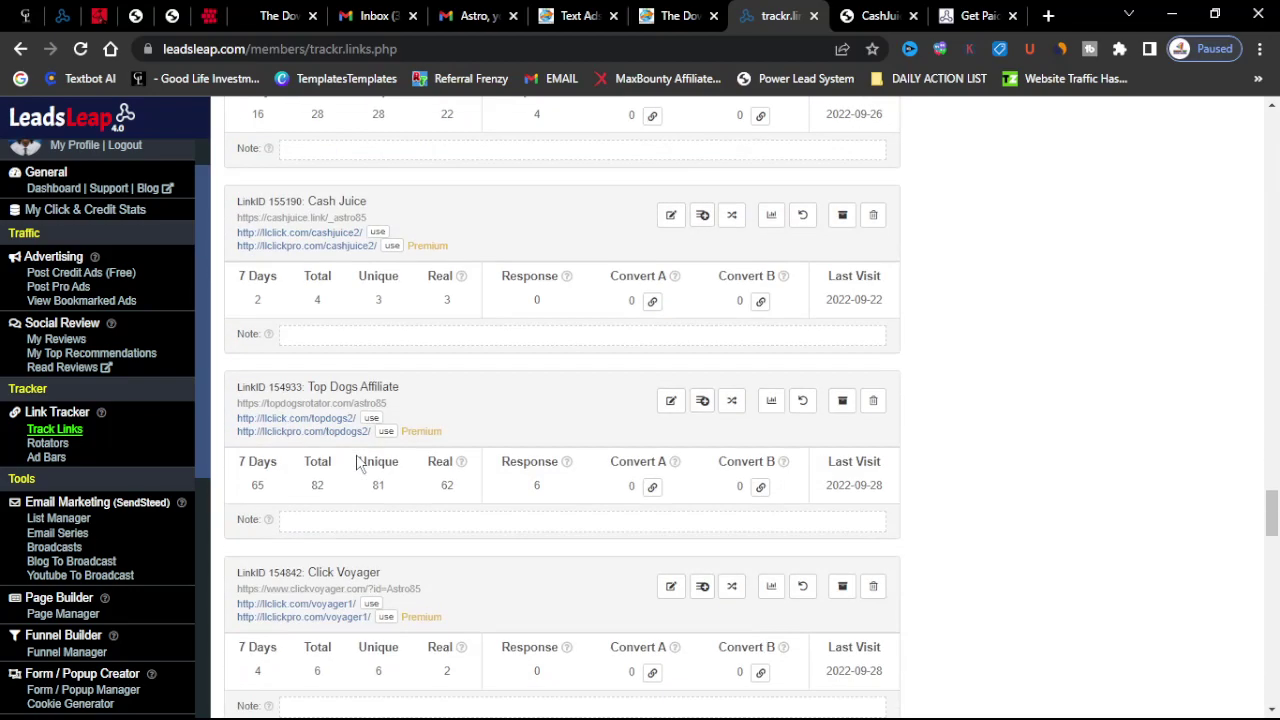
scroll(357, 472, "down", 3)
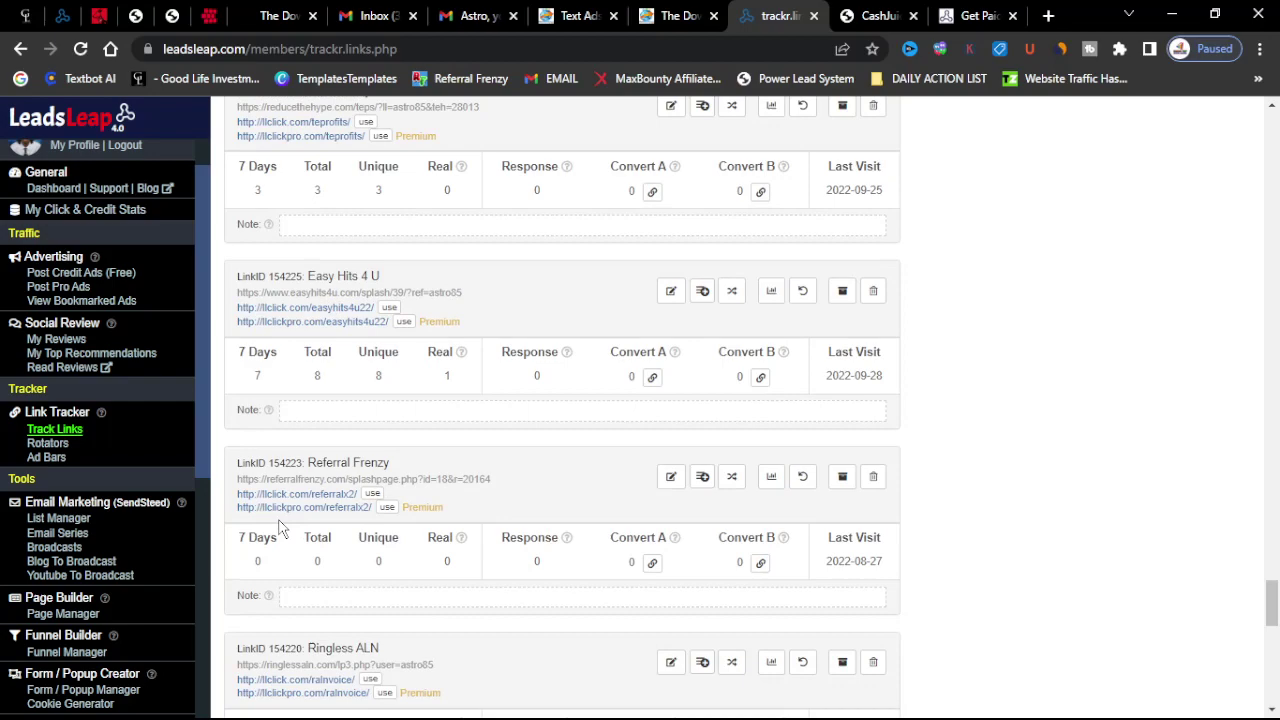
scroll(286, 500, "up", 9)
scroll(314, 518, "up", 20)
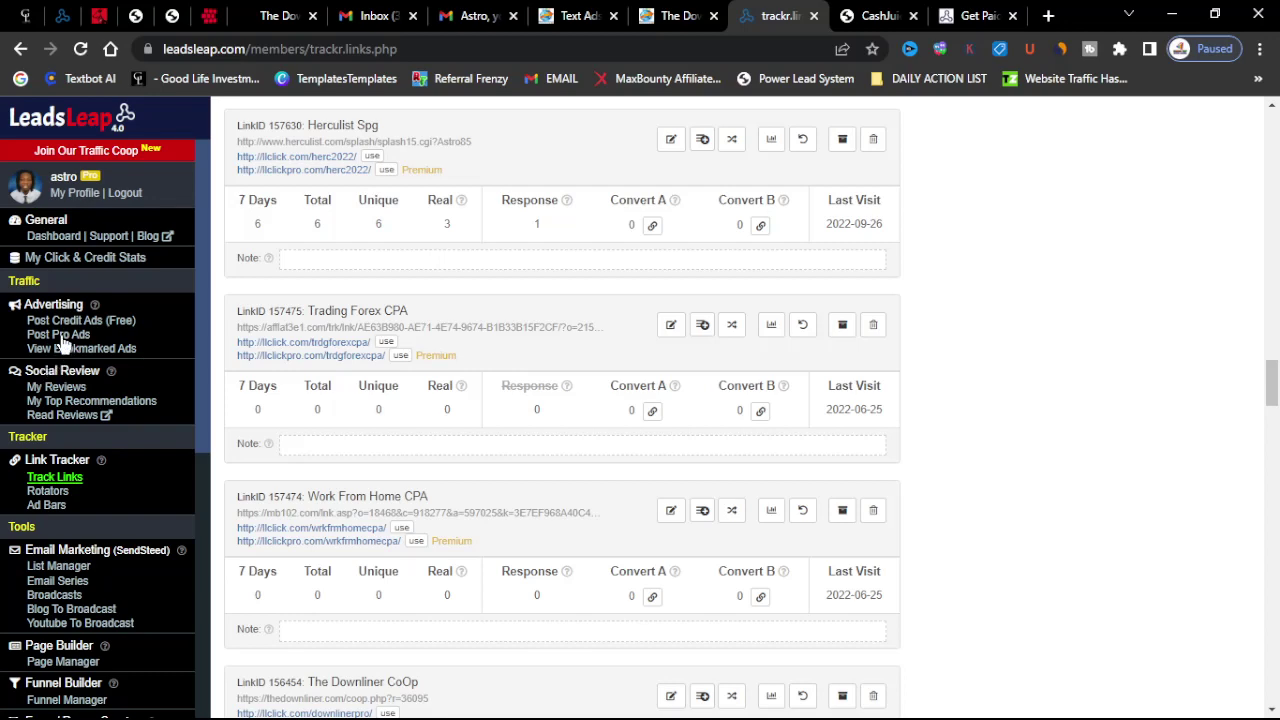
Open the My Pro Ads page and examine the stats overview and each ad's visits and status
left_click(60, 336)
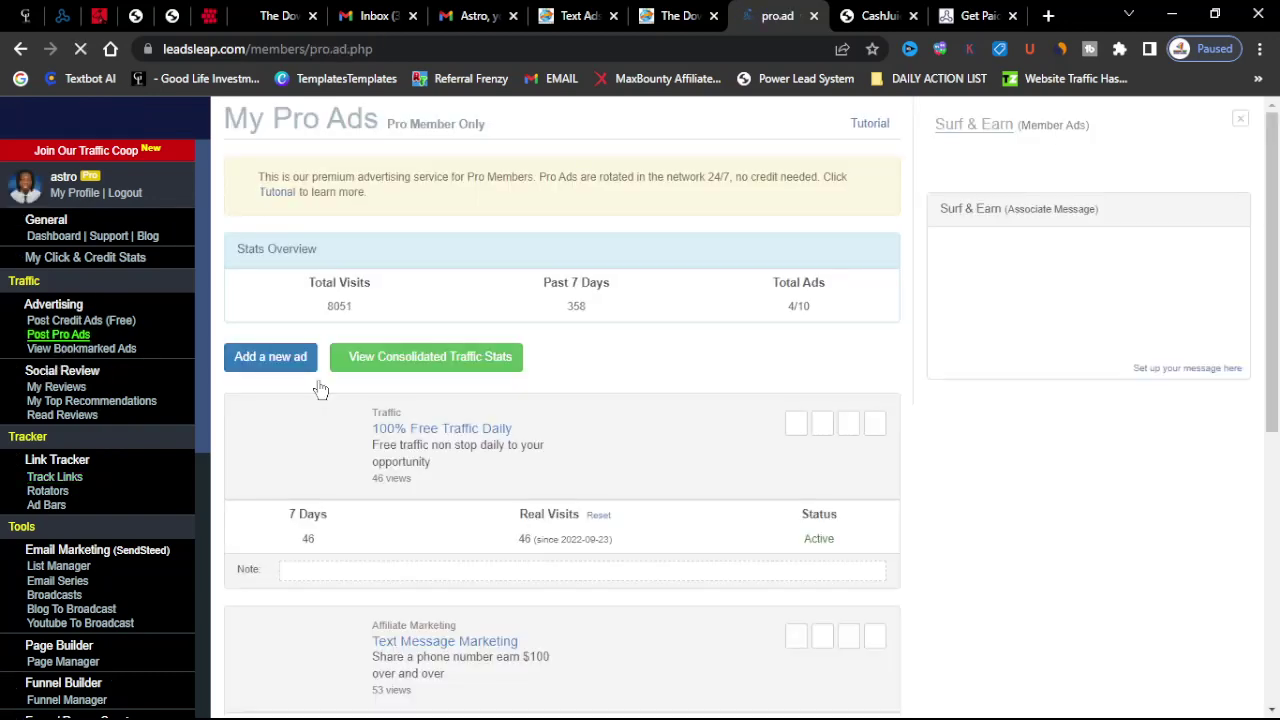
scroll(369, 430, "down", 5)
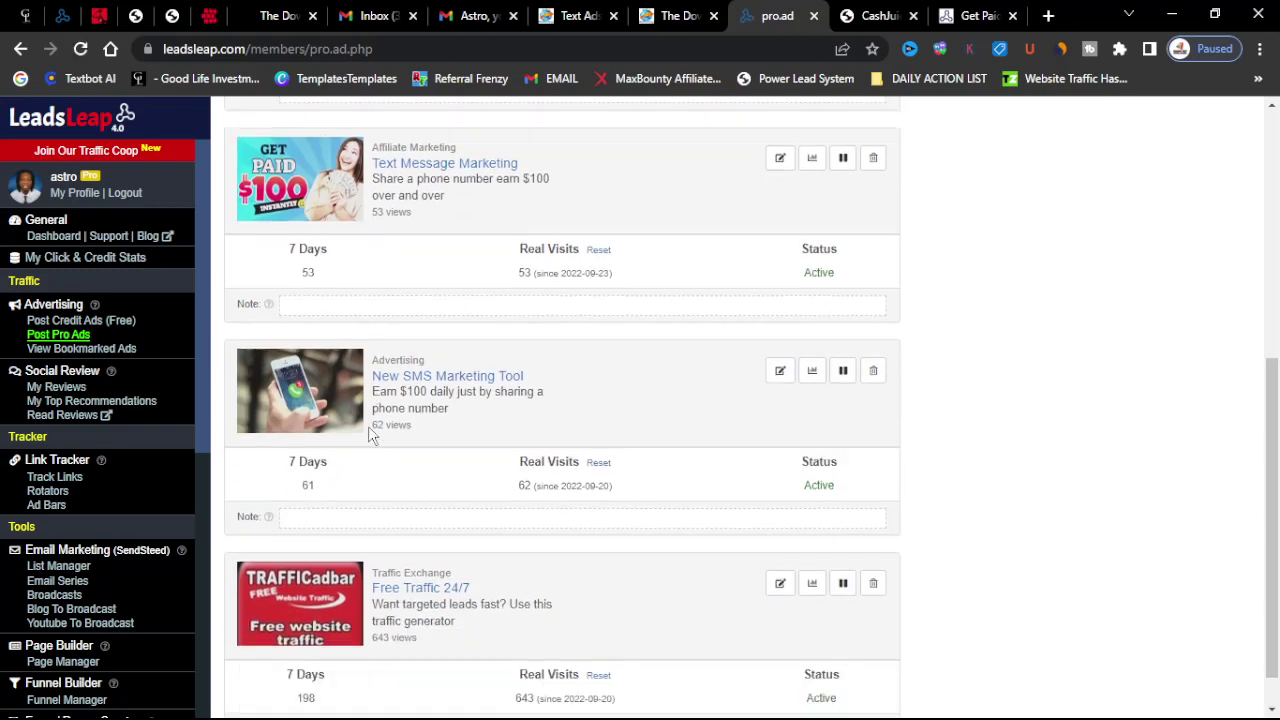
scroll(351, 466, "up", 5)
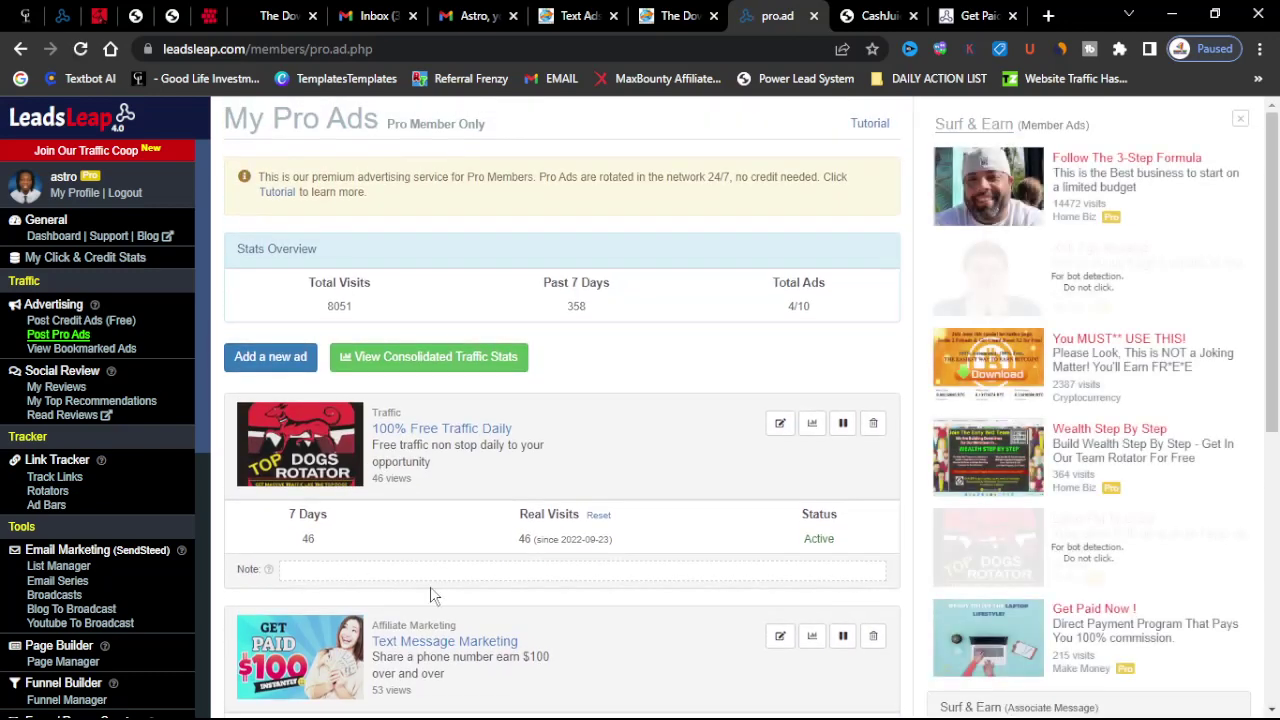
scroll(430, 595, "down", 3)
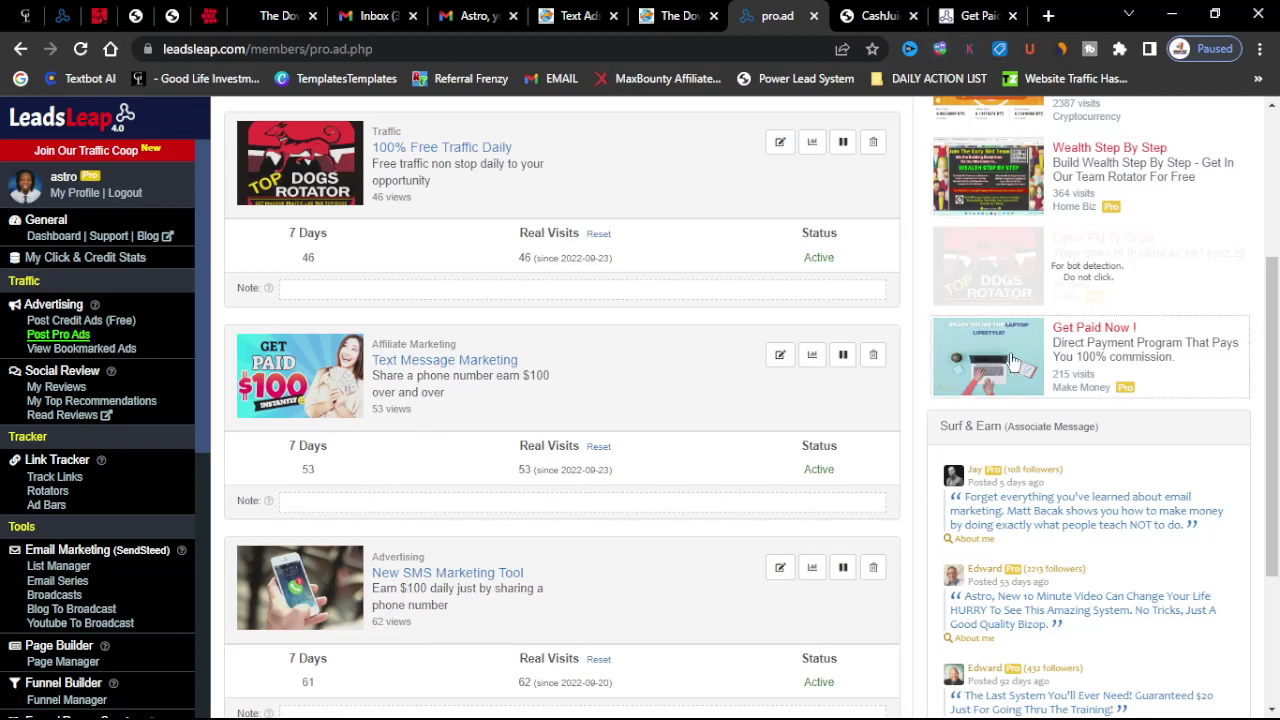
scroll(503, 343, "up", 3)
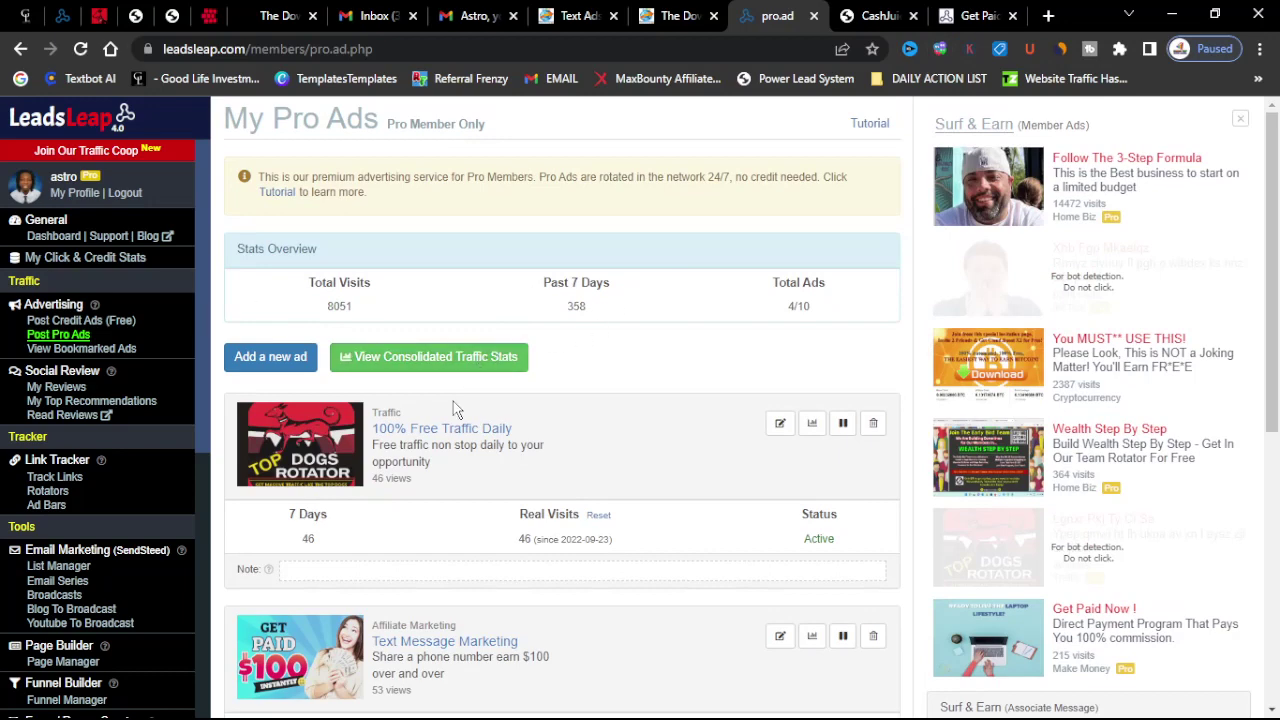
scroll(351, 400, "down", 5)
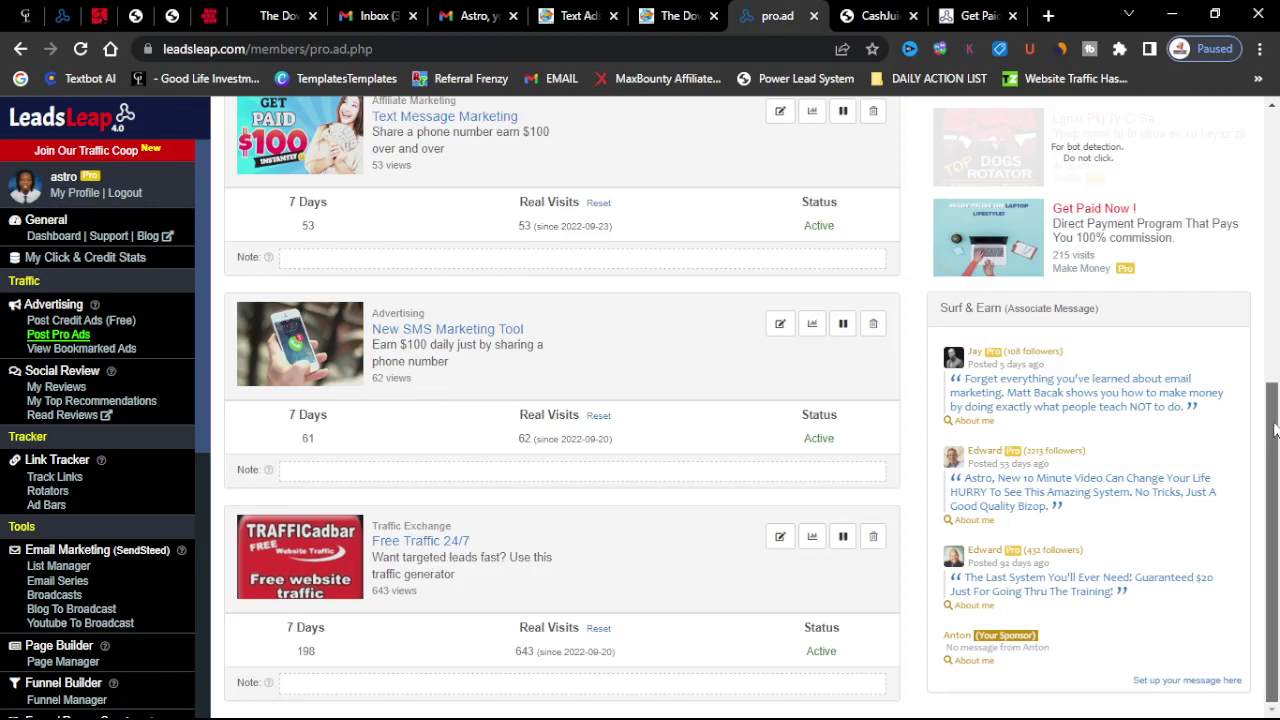
scroll(1275, 430, "up", 5)
scroll(1275, 430, "down", 5)
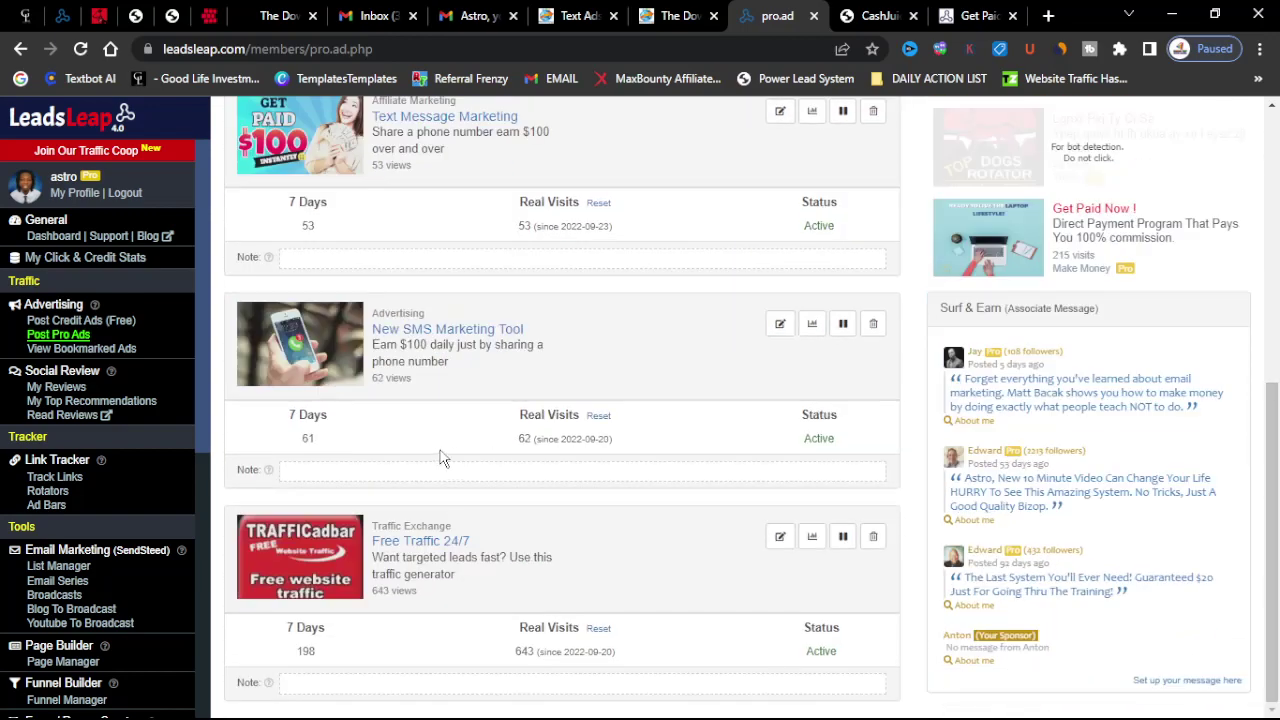
scroll(443, 458, "up", 5)
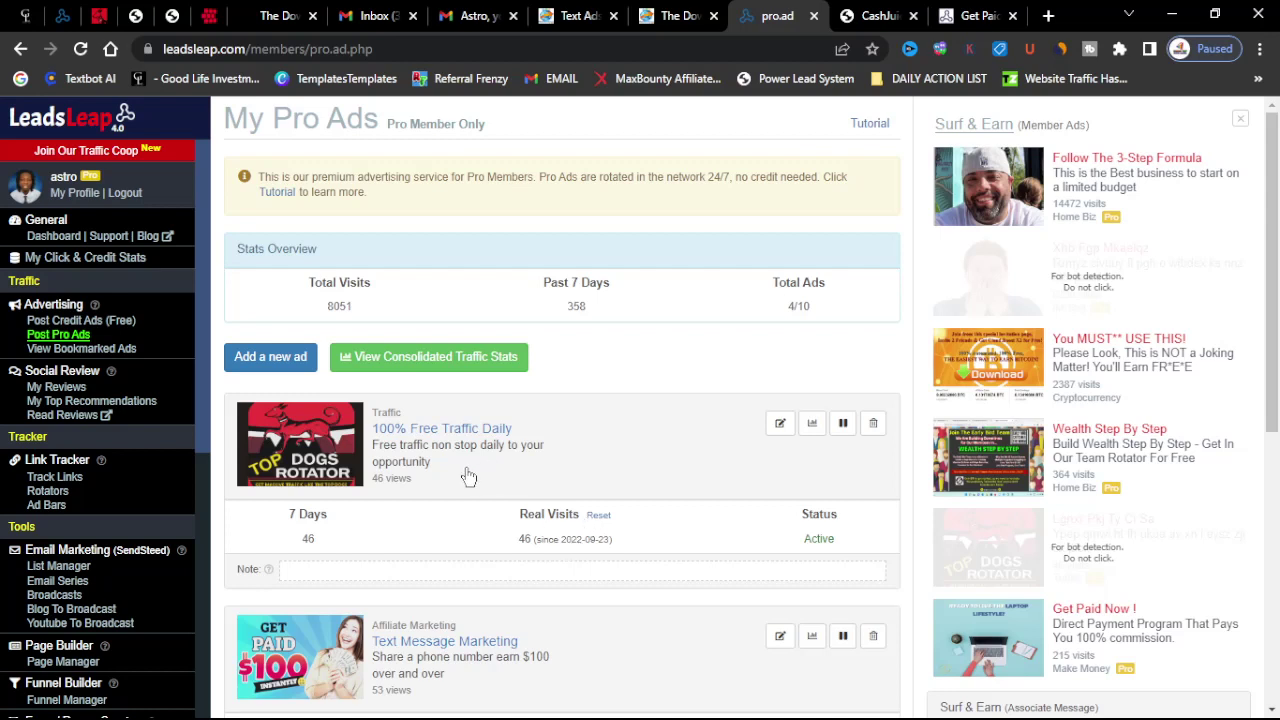
Reopen the Traffic Coop Earnings page from My Pro Ads
left_click(116, 155)
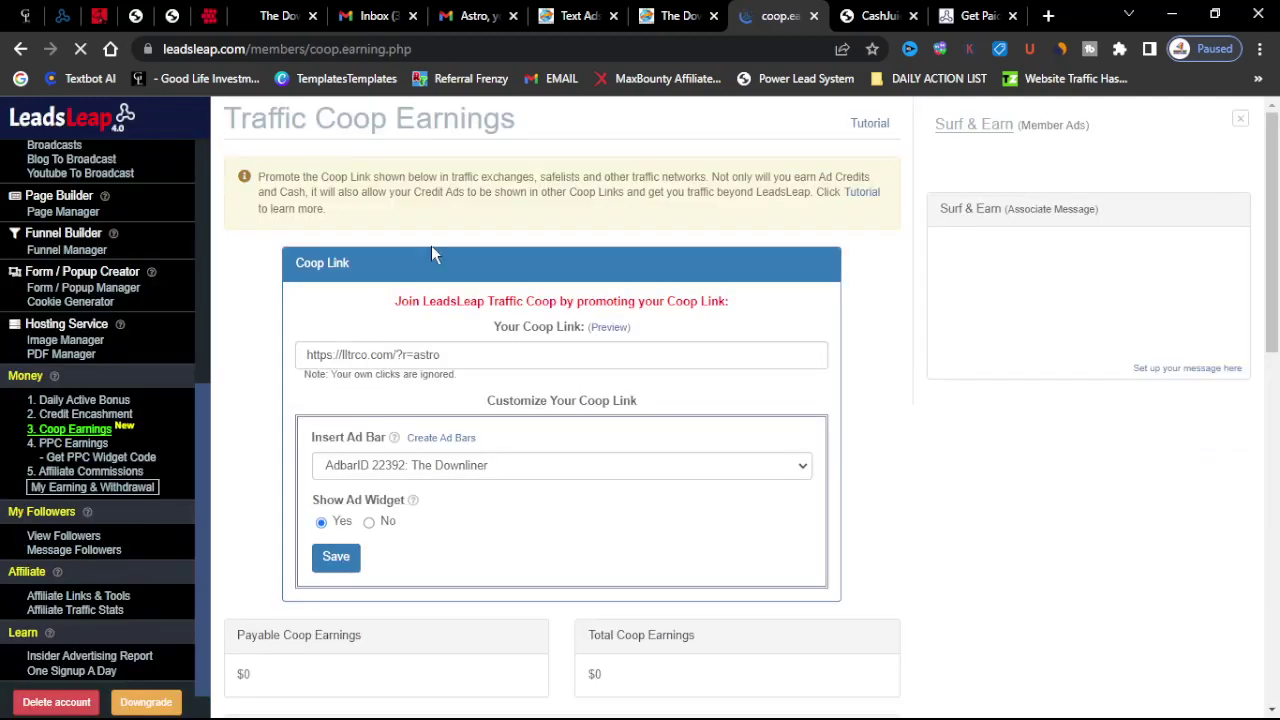